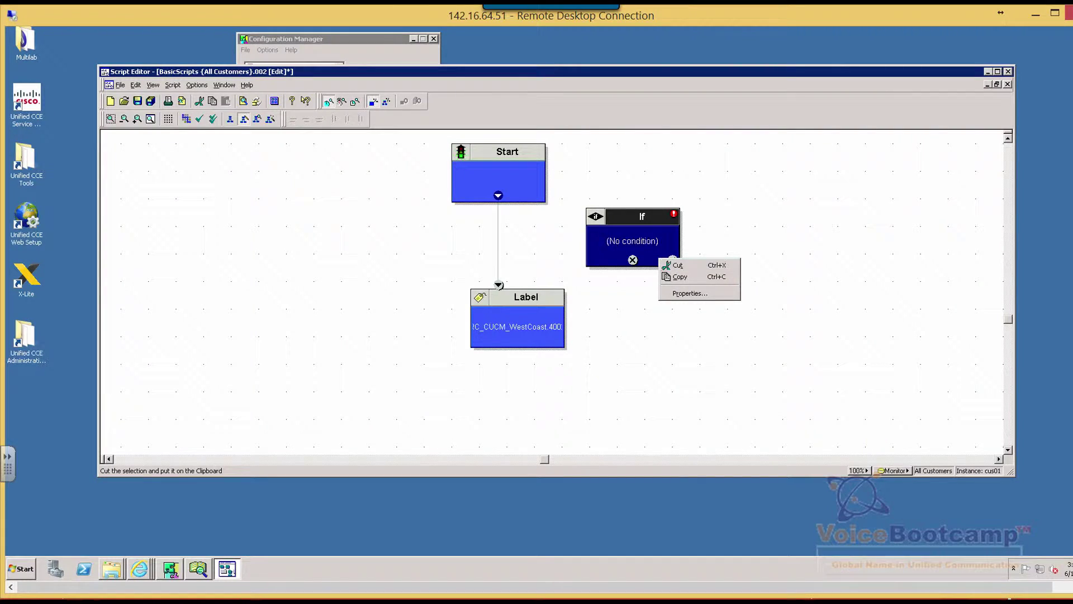
Minimize the Unified CCE Script Editor window
click(987, 72)
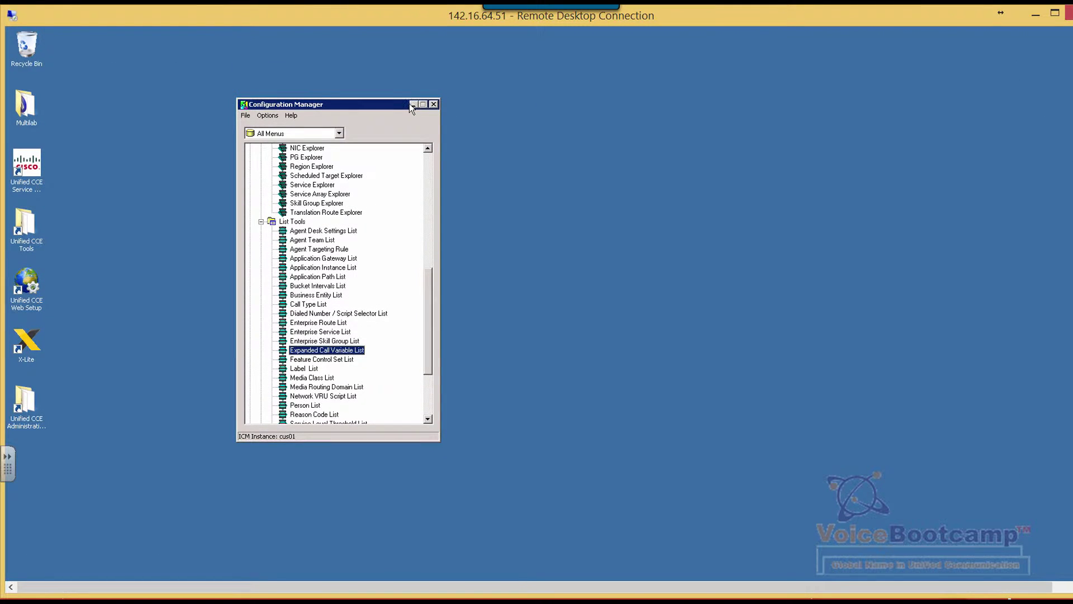
Close Configuration Manager and bring up the Unified CCE Administration browser window
click(433, 104)
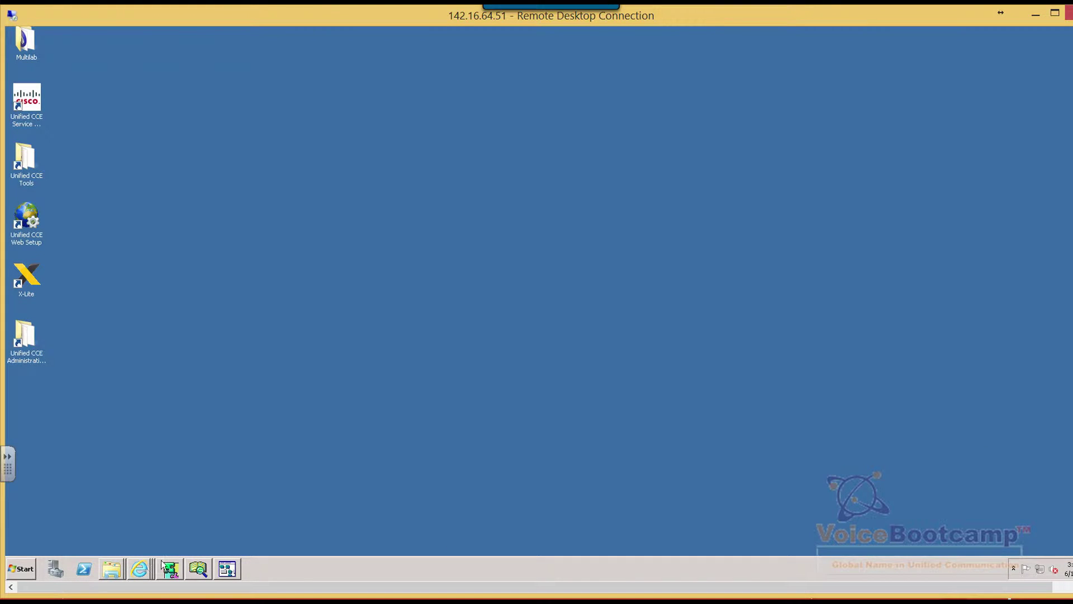
click(147, 570)
click(190, 528)
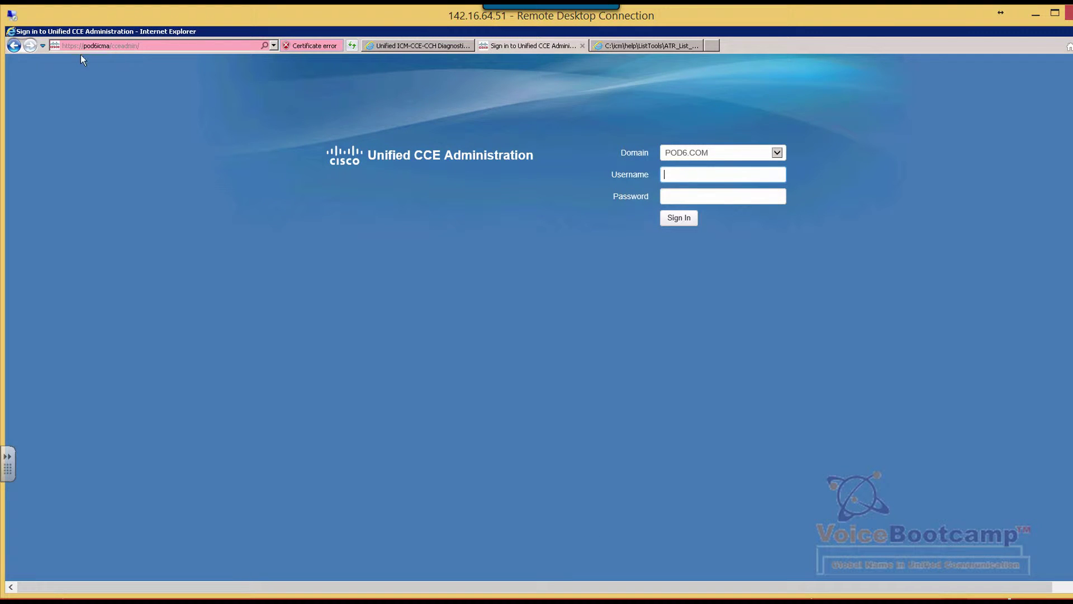
click(88, 48)
text(https://142.13)
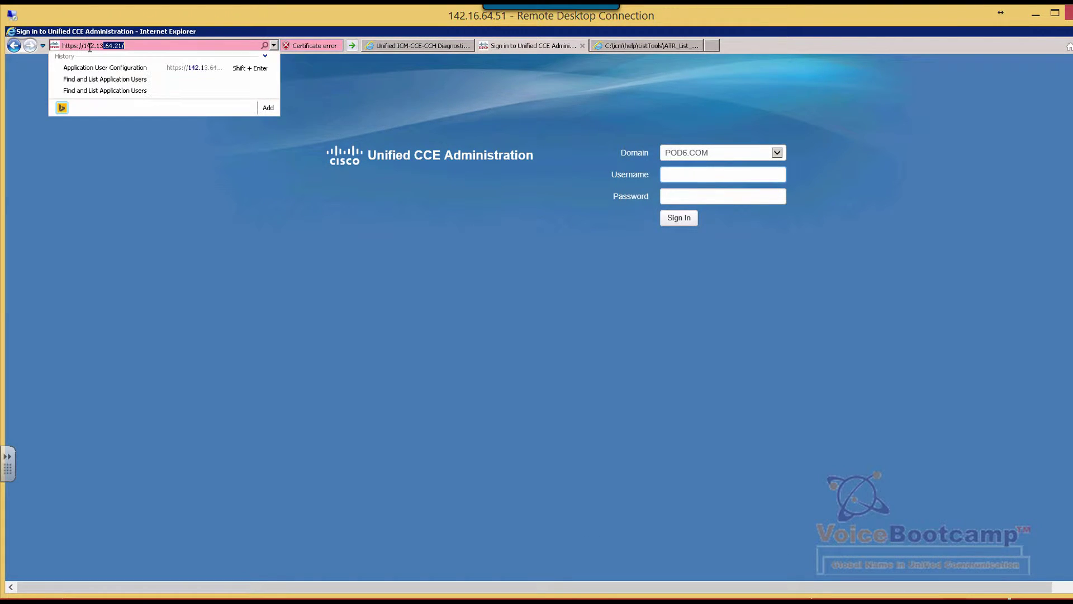
key(BackSpace)
key(BackSpace)
text(6.)
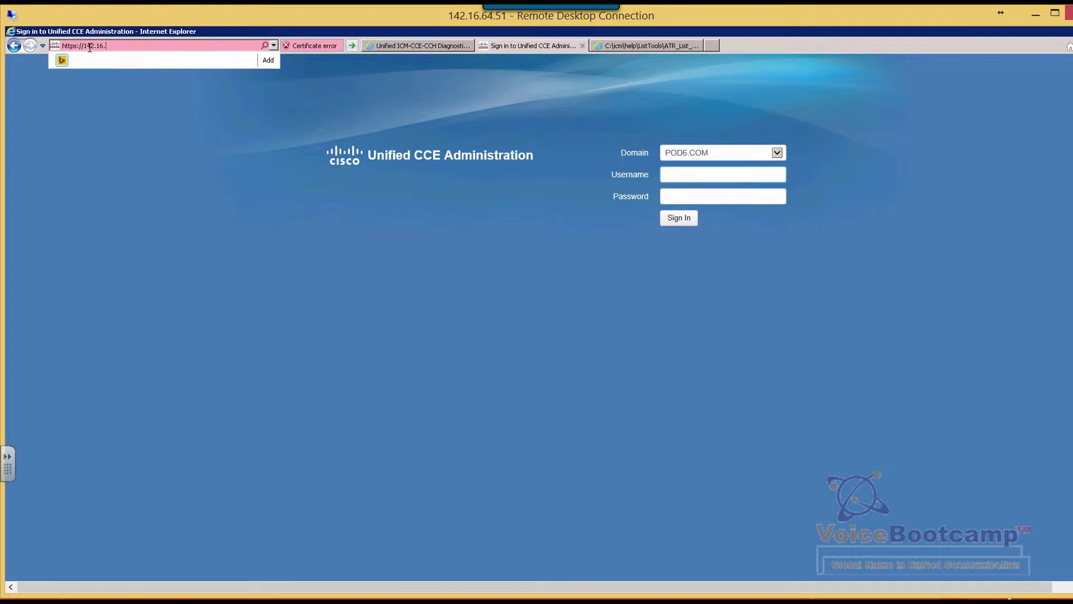
text(64.)
text(52)
key(BackSpace)
text(:9443/)
text(oamp)
key(Return)
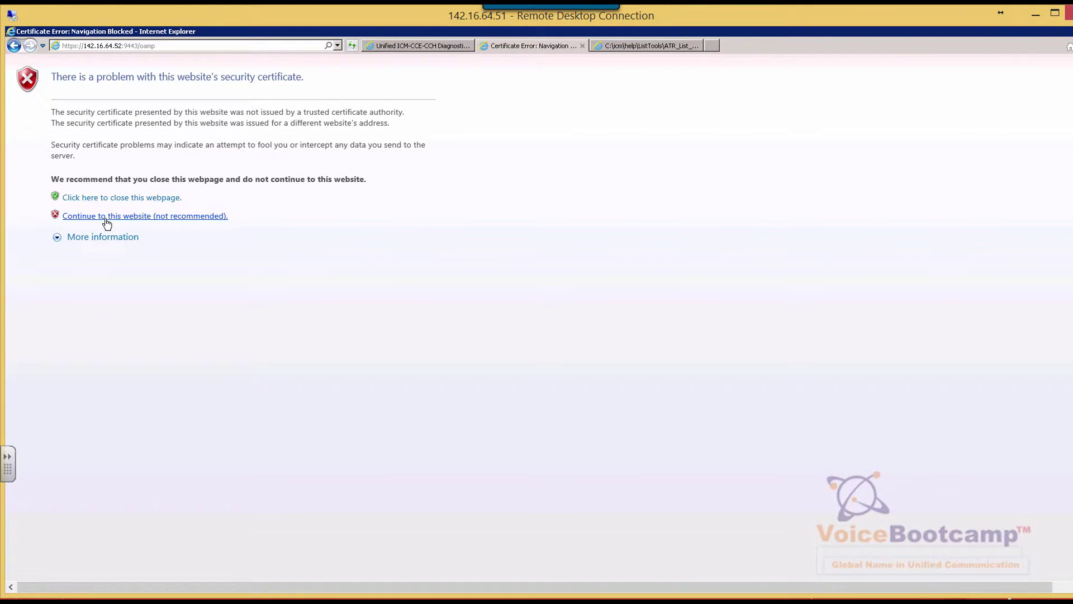
Proceed past the certificate warning and log in as administrator
click(107, 216)
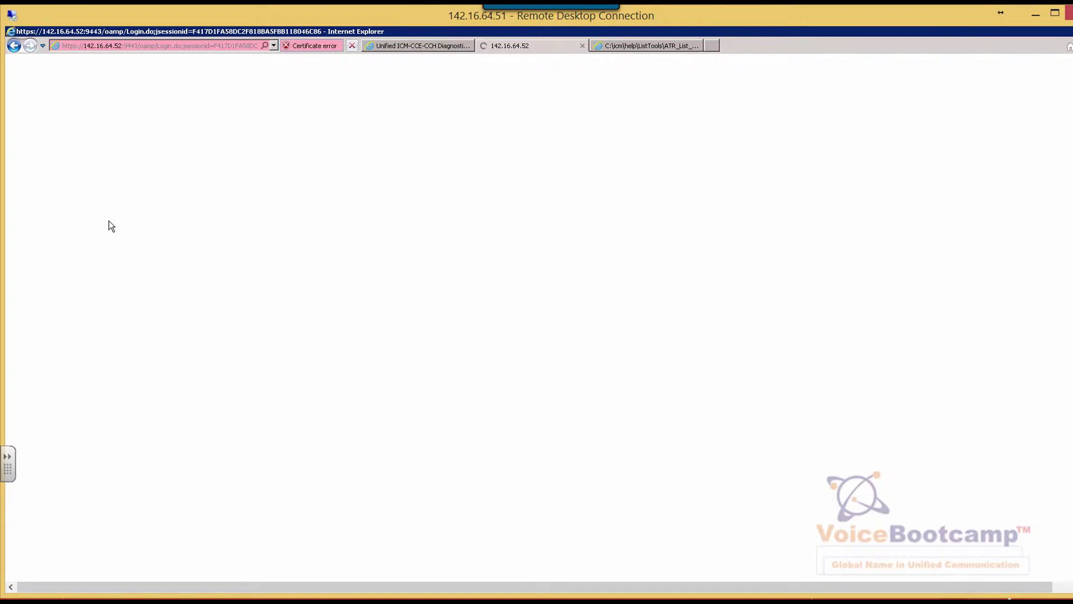
text(administrator)
key(Tab)
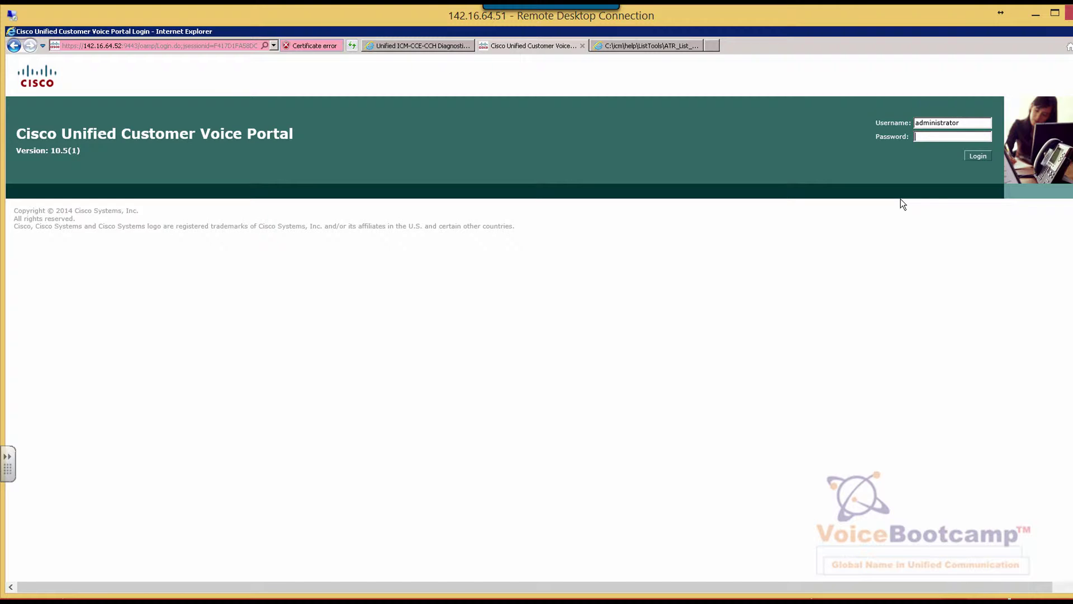
text(**************)
key(Return)
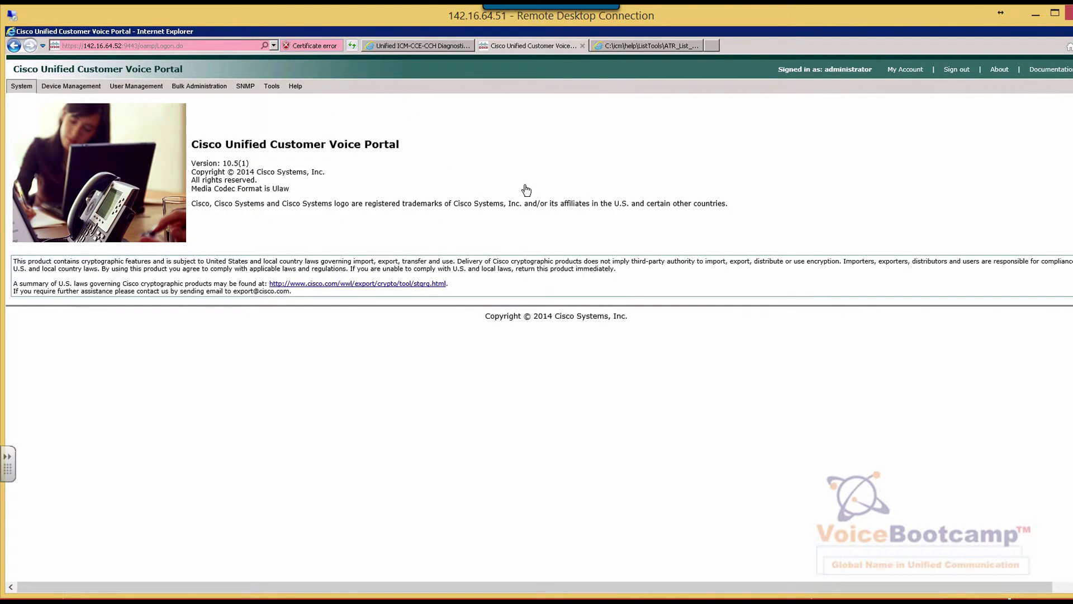
Add the 142.16.64.52 console site to Internet Explorer's Compatibility View
key(alt)
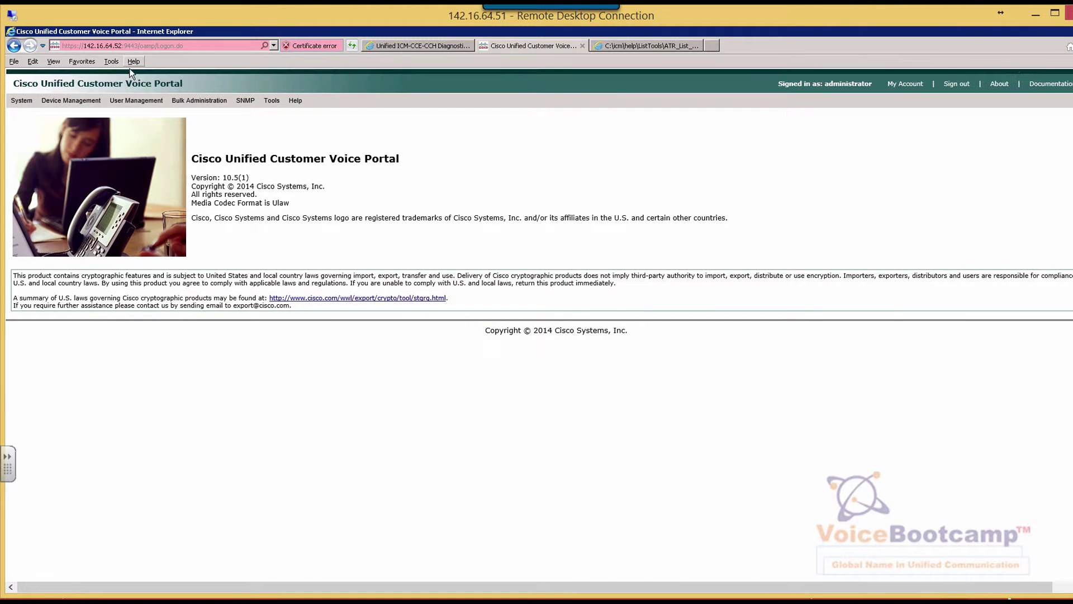
click(113, 63)
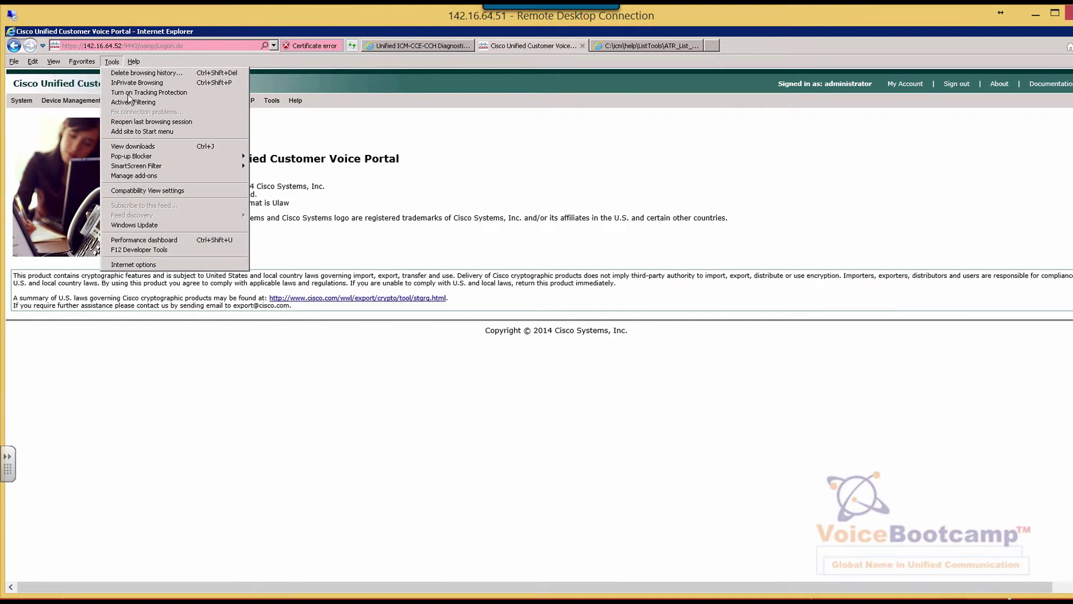
click(148, 192)
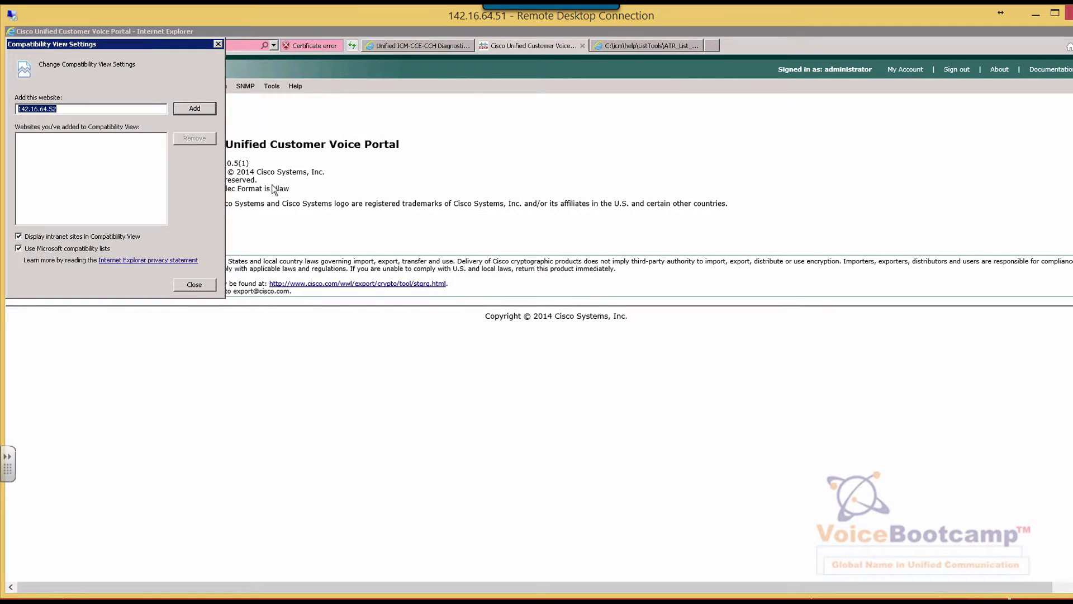
click(185, 108)
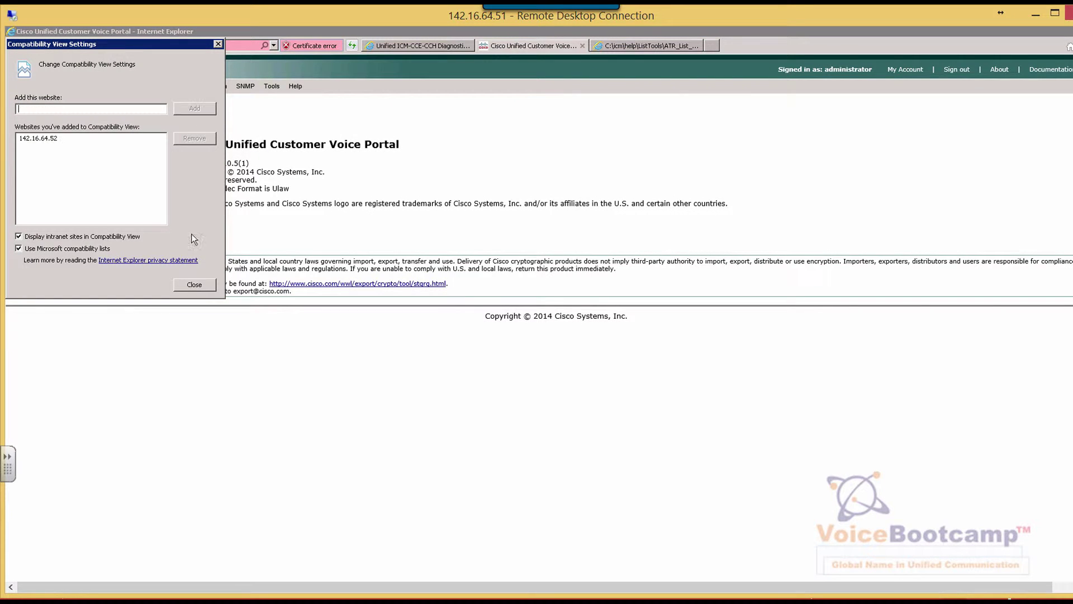
click(194, 285)
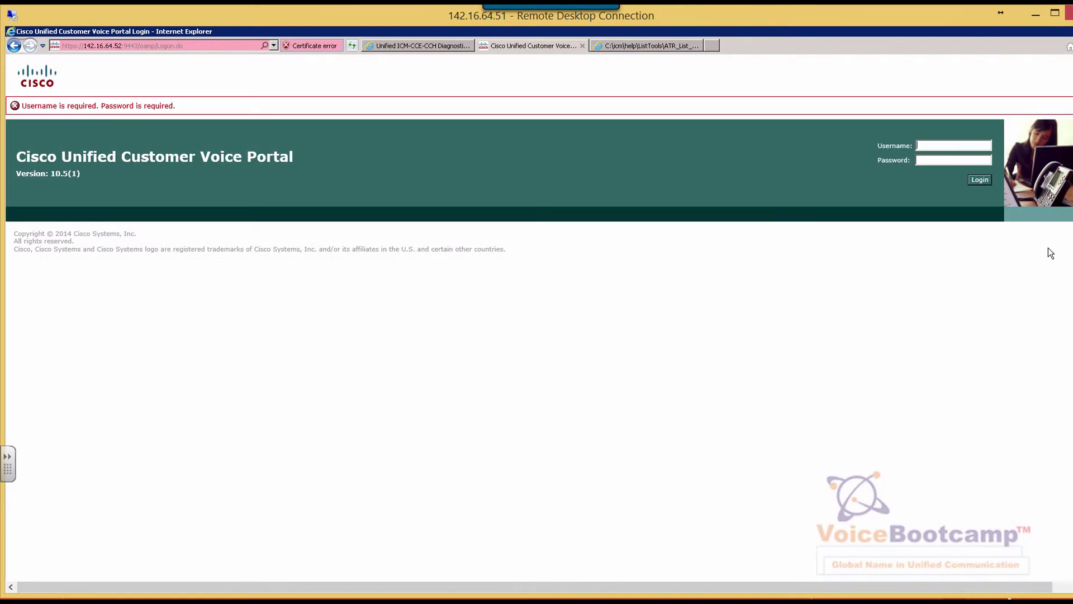
Sign in to the Operations Console again as administrator
text(administrator)
key(Tab)
key(Return)
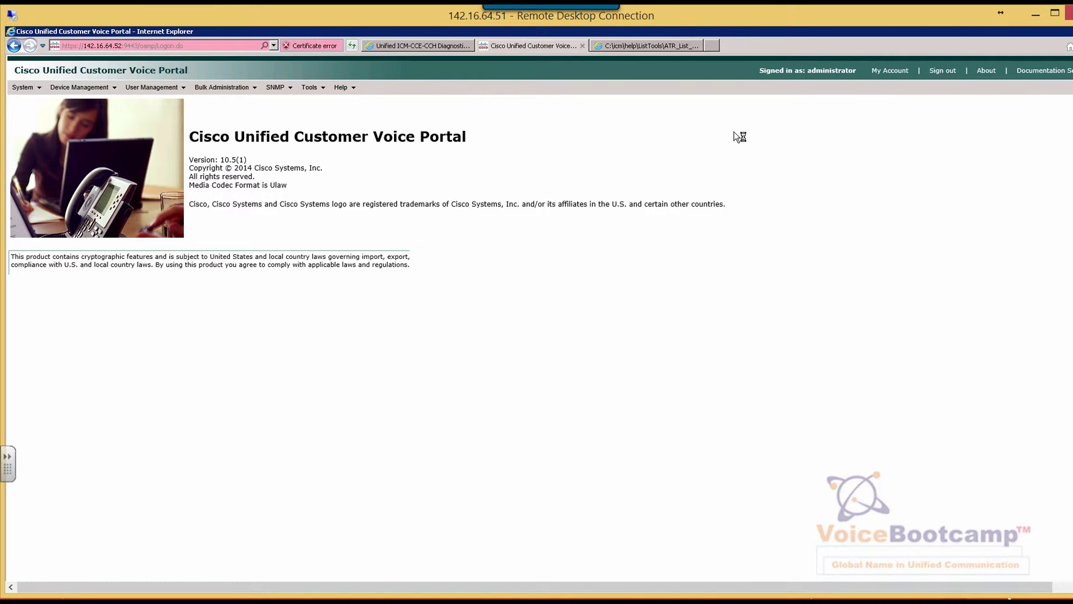
mouse_move(25, 87)
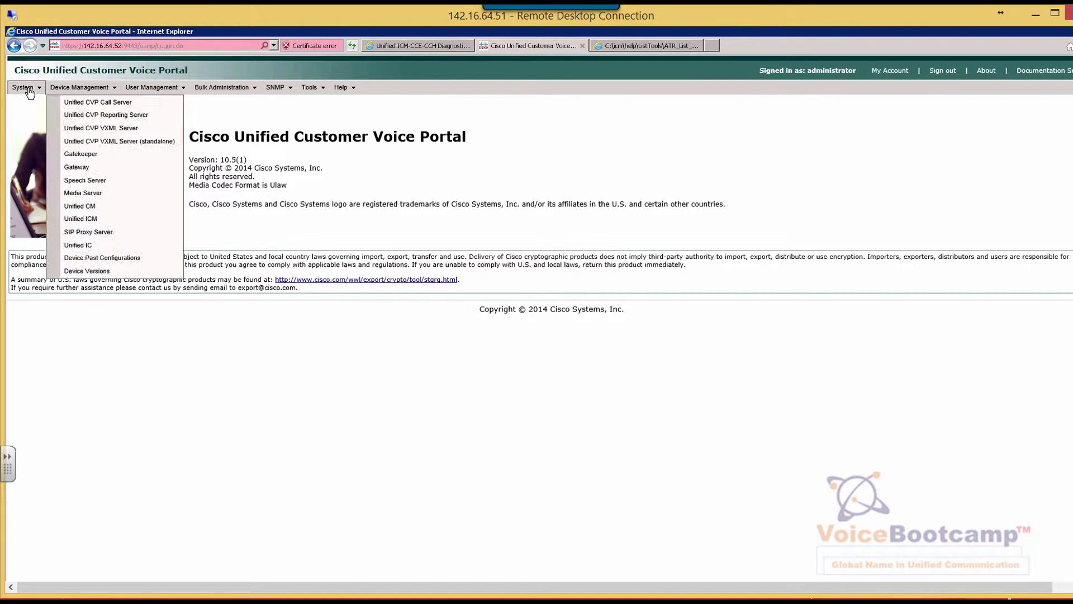
Confirm the call server and VXML server are Up, then list the Unified CVP Call Servers
click(46, 102)
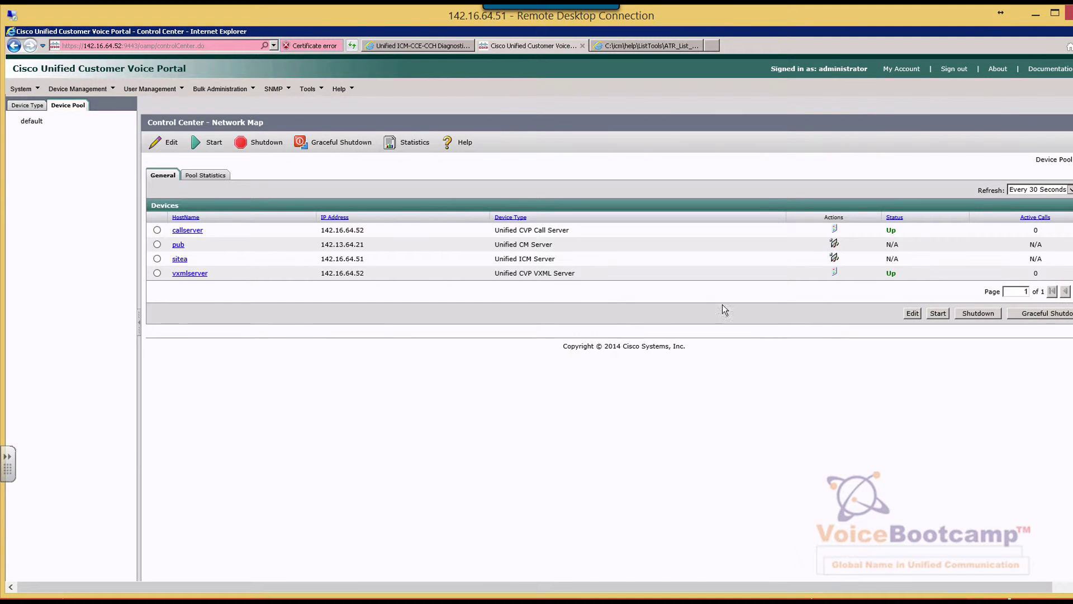
double_click(890, 231)
double_click(890, 273)
click(81, 91)
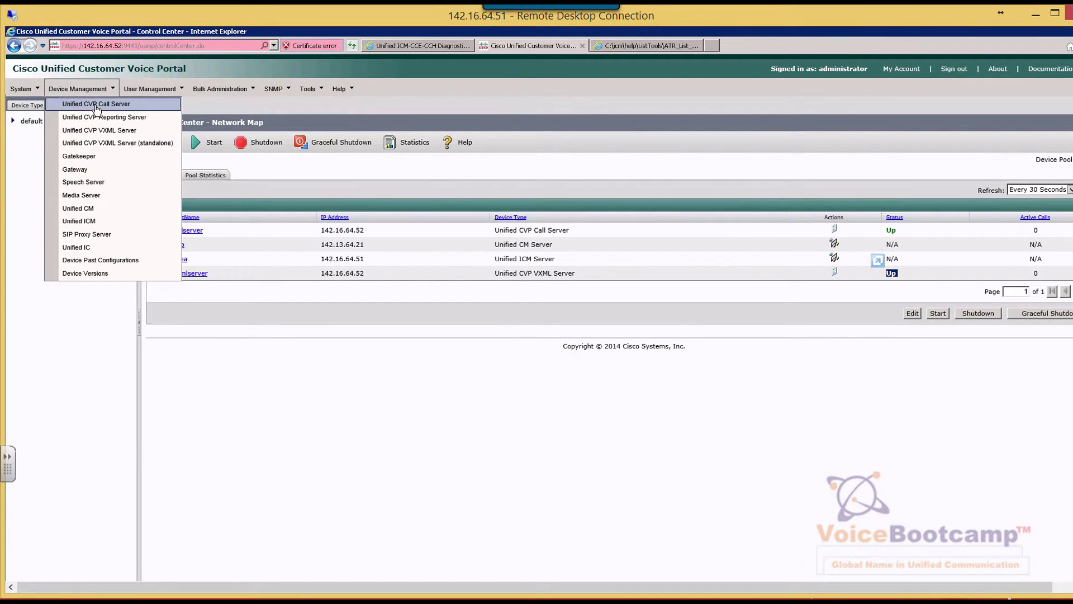
click(97, 109)
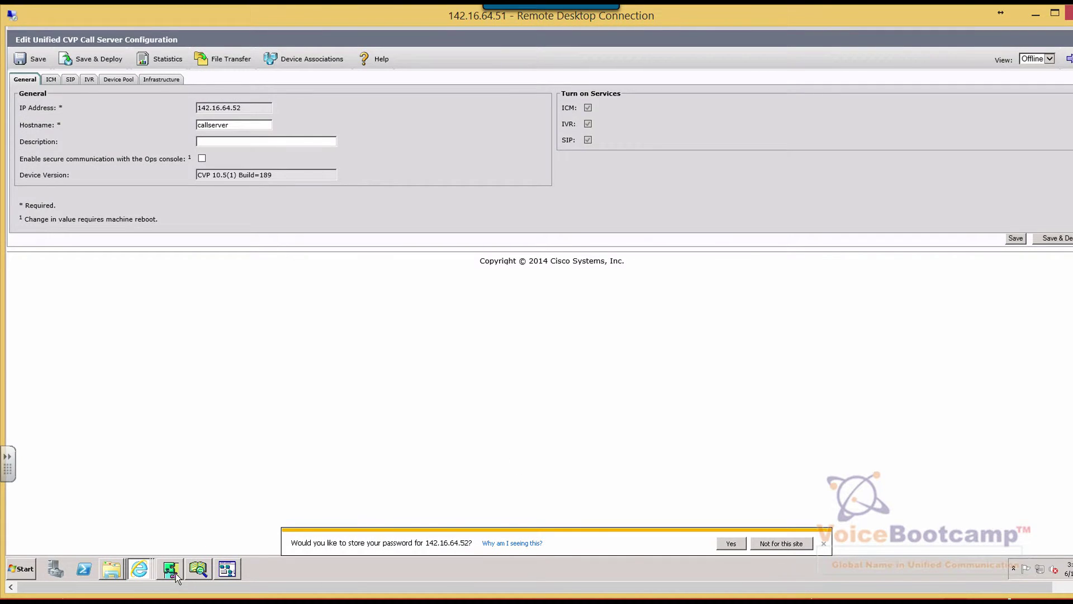
In Network VRU Explorer, retrieve CVP_VRU and select label 49999 for RC_CUCM_WestCoast
click(175, 572)
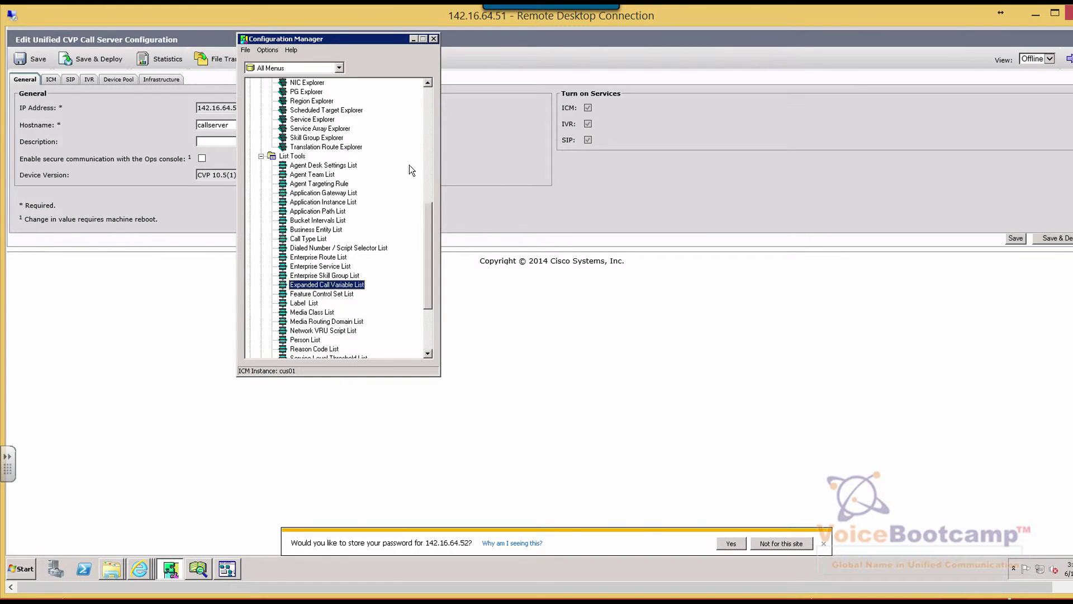
click(426, 179)
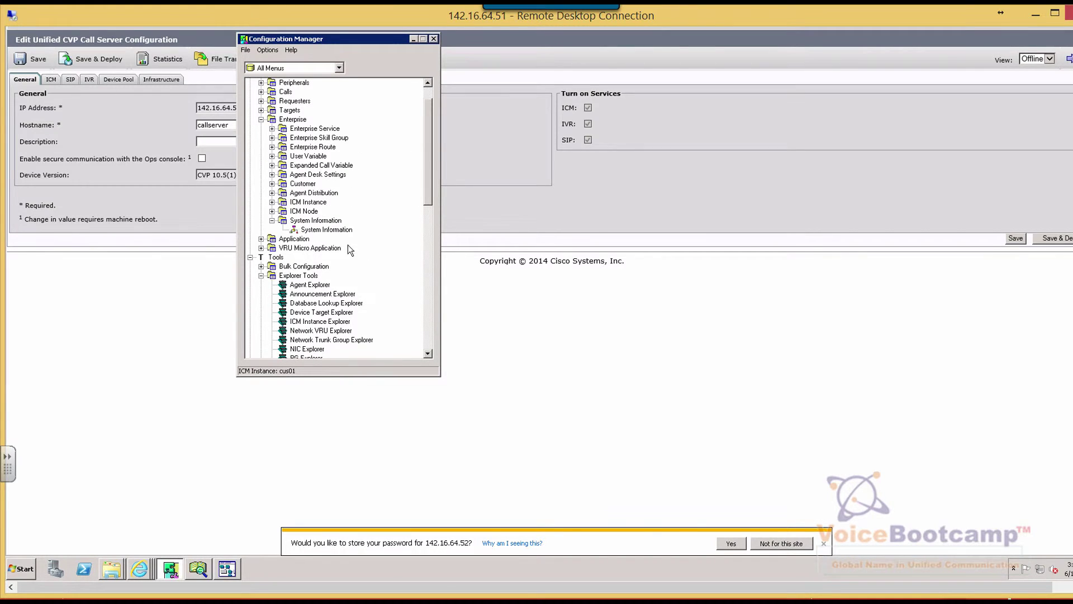
click(319, 332)
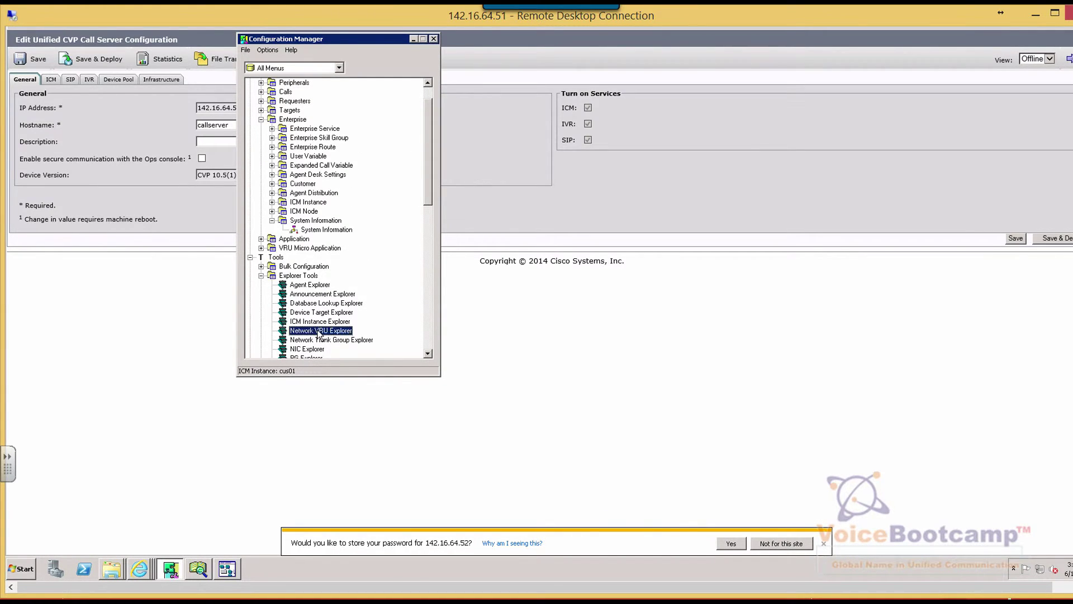
double_click(319, 332)
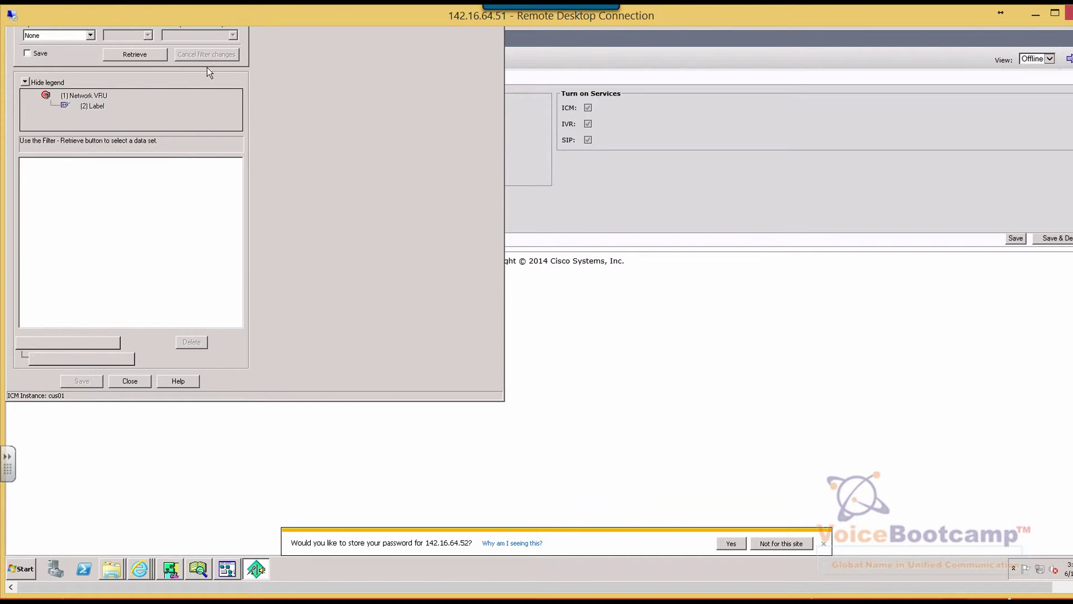
click(115, 54)
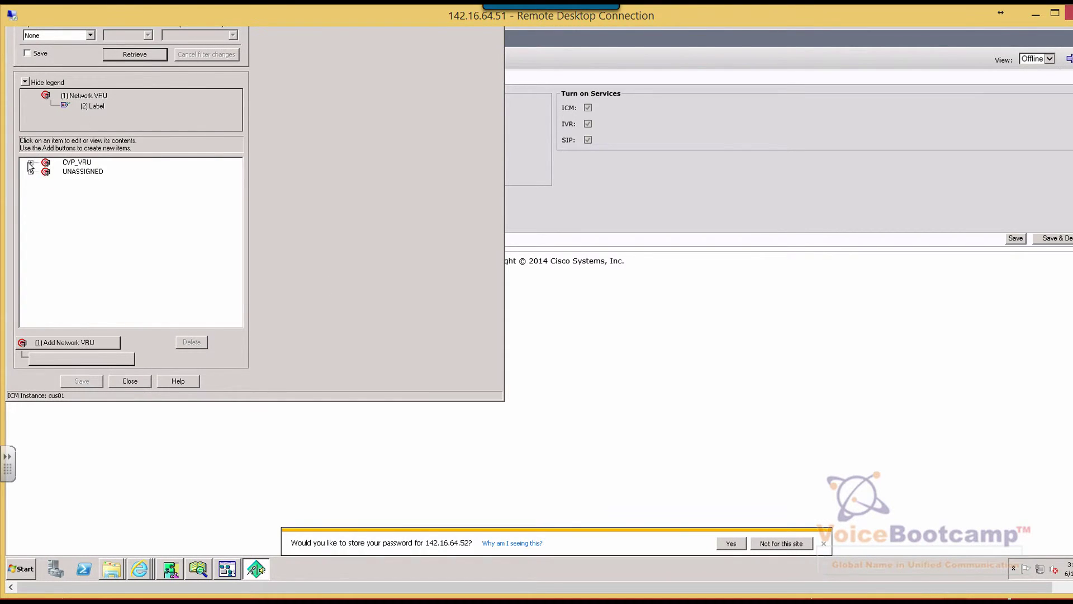
click(73, 172)
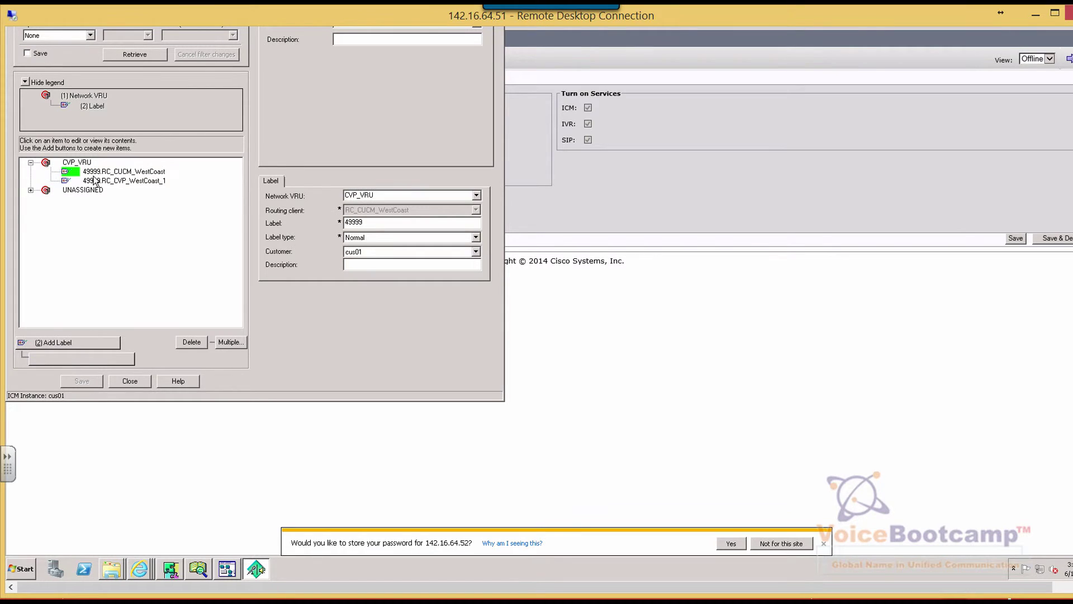
Return to the Call Server configuration page and show its ICM settings
click(812, 348)
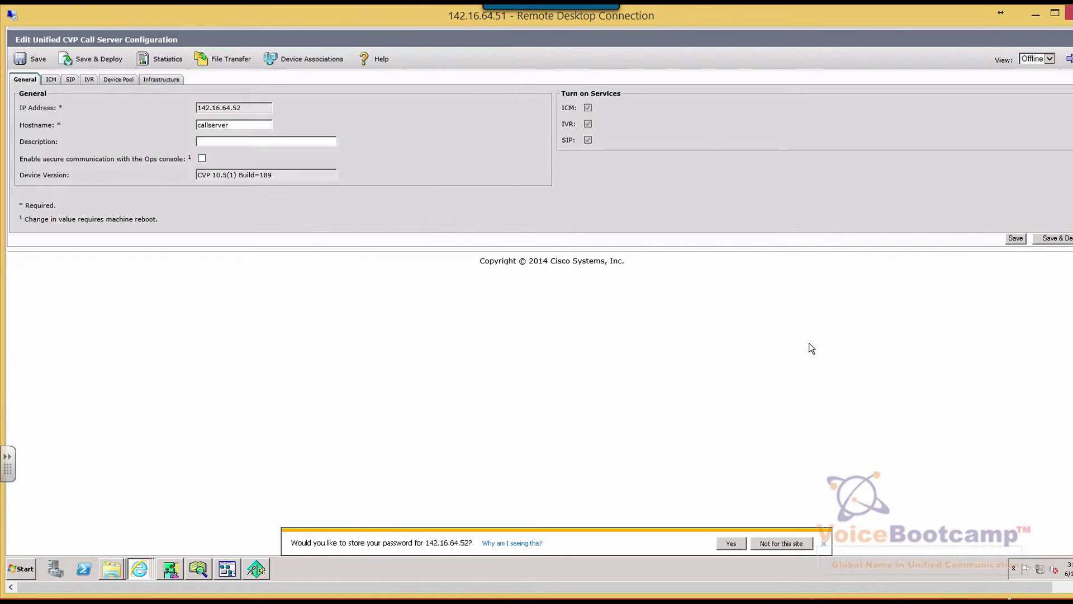
click(49, 80)
text(5)
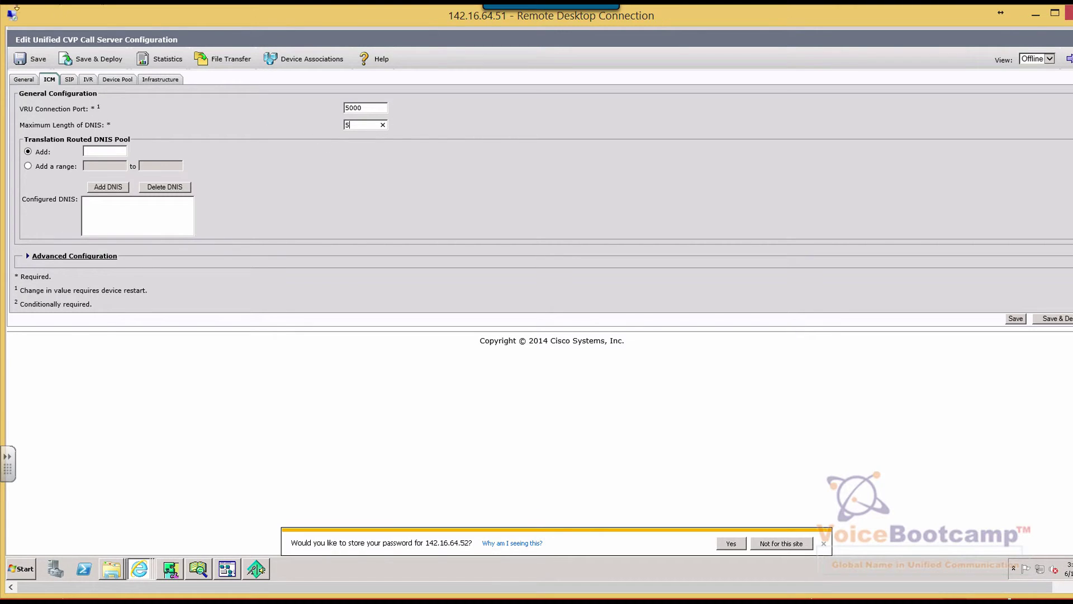
Delete the 49999> static route to 142.106.64.254 from the SIP settings
click(69, 80)
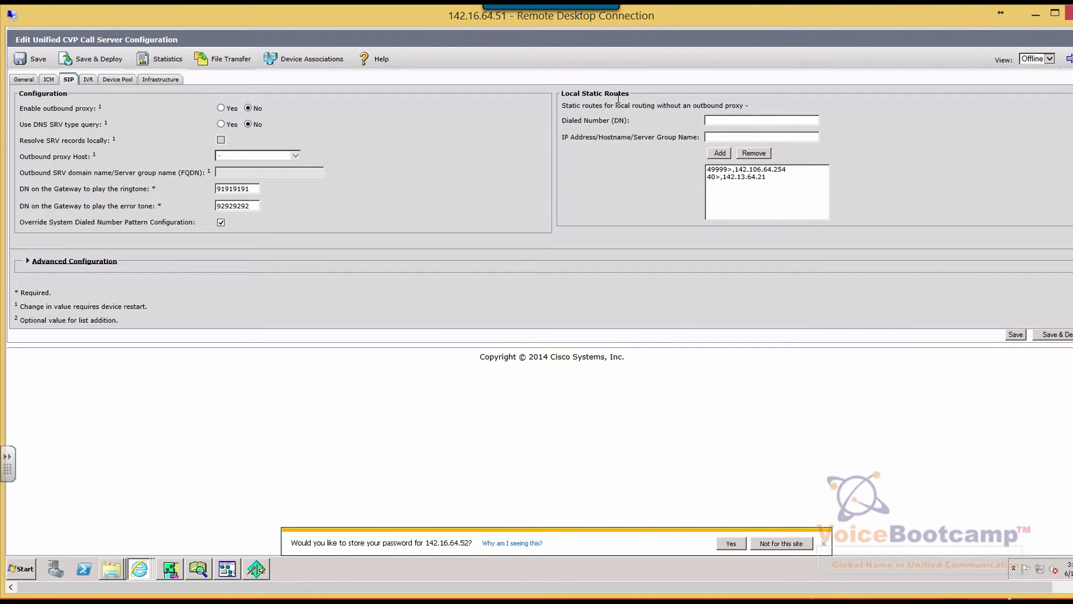
click(722, 170)
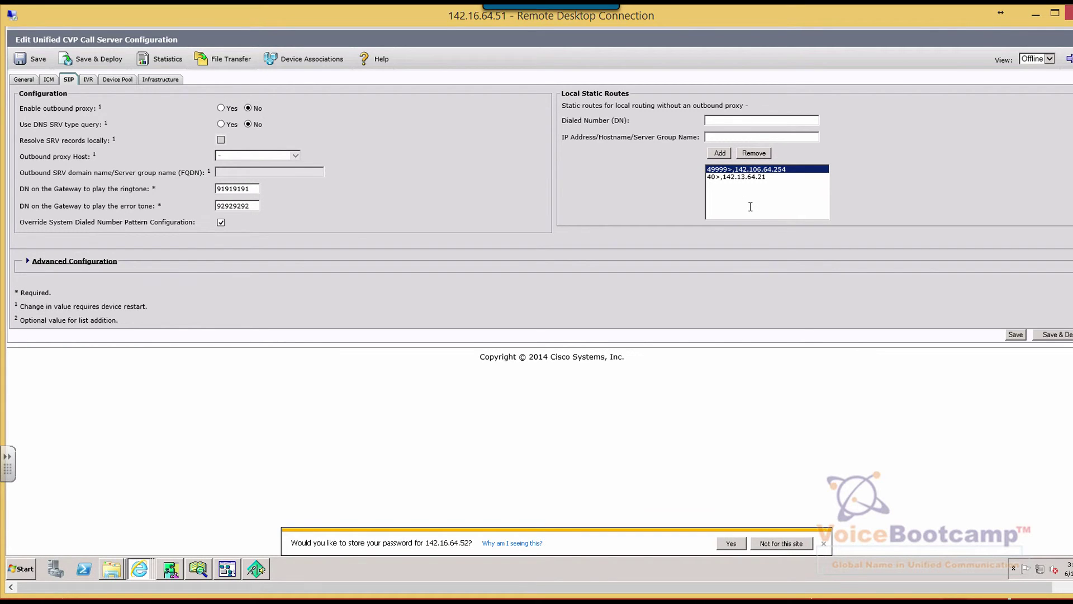
click(750, 178)
click(785, 170)
click(751, 153)
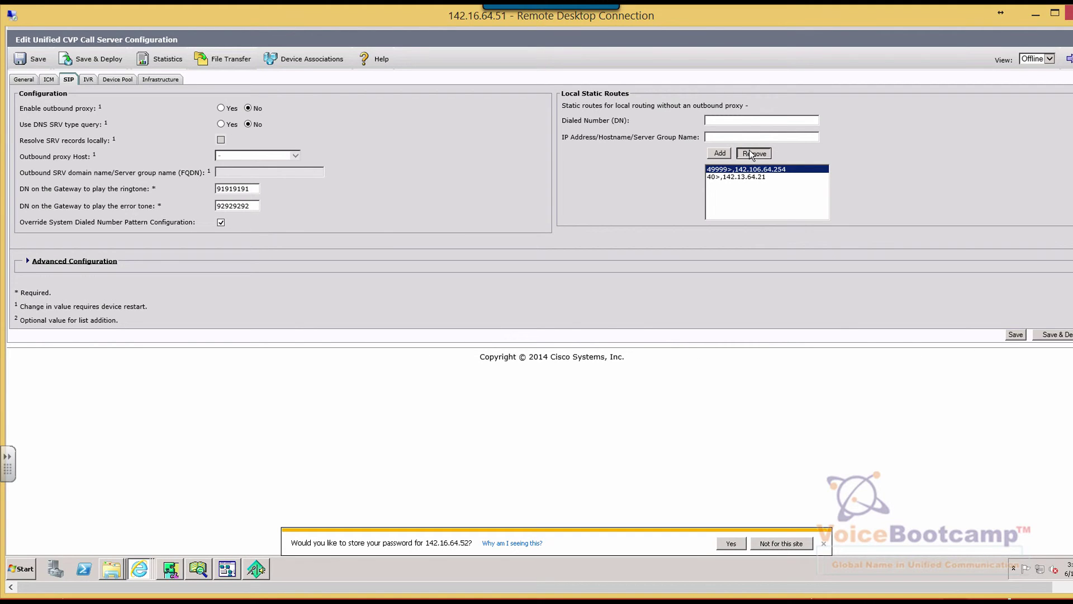
Replace the 40> route with 49999> to 142.13.64.254, then enter 40> as the next dialed number
click(741, 120)
text(49999>)
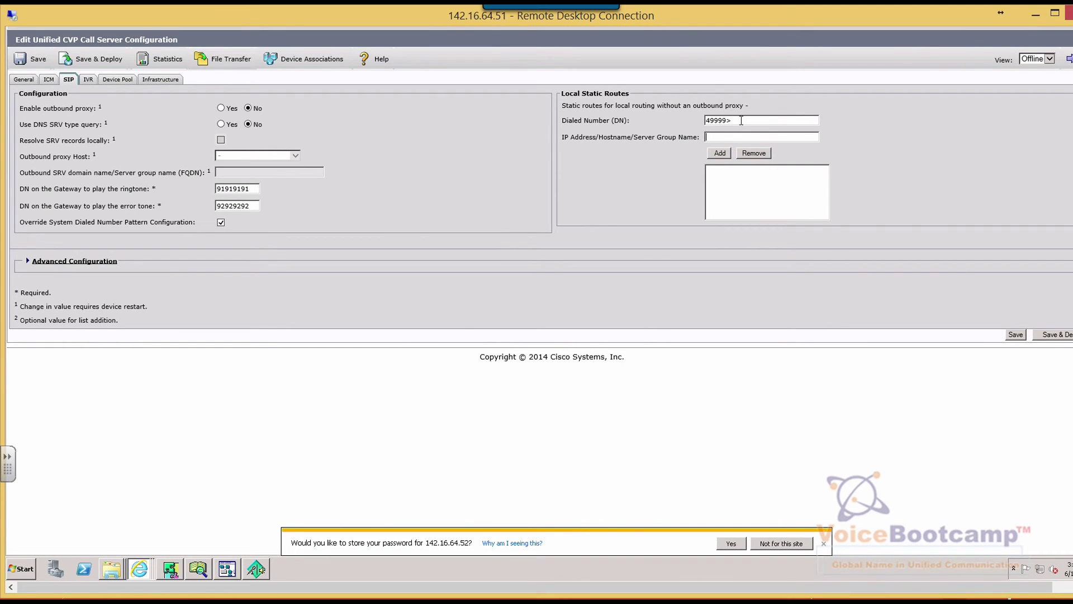
text(142.)
text(13.64.254)
click(723, 153)
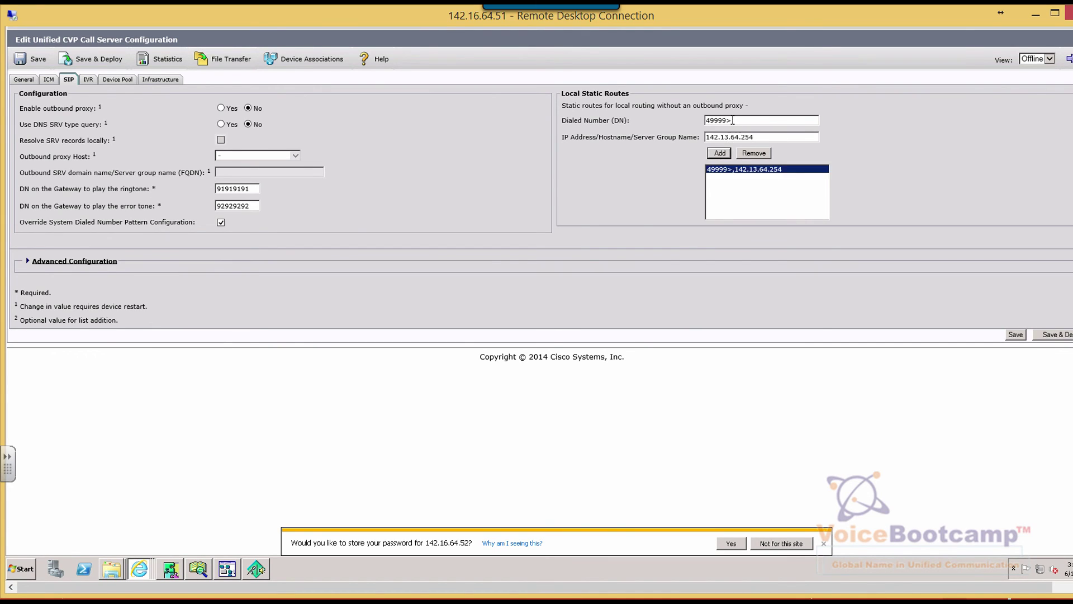
click(644, 121)
text(40>)
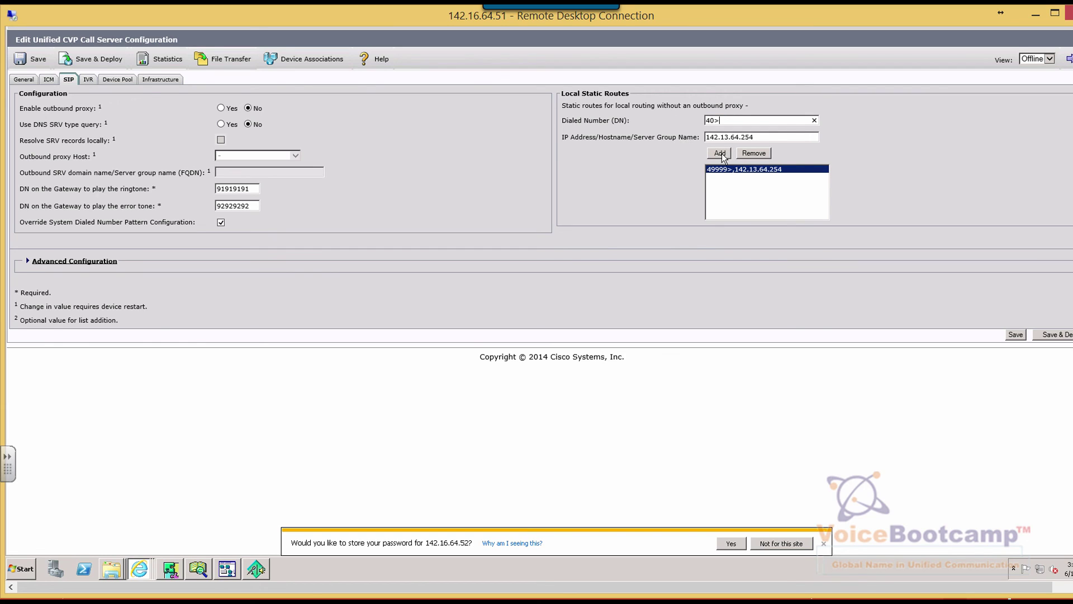